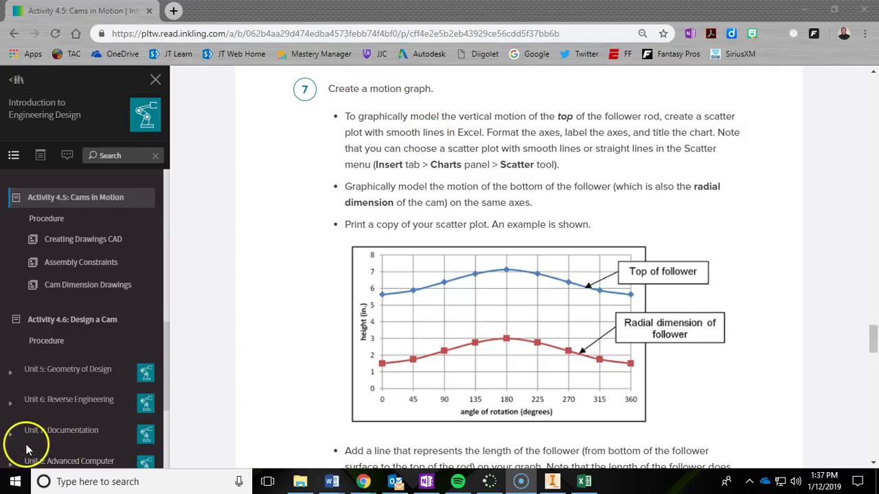
# - Switch from the Chrome activity page to the Pear Cam Data workbook in Excel
pyautogui.hotkey('alt', 'Tab')
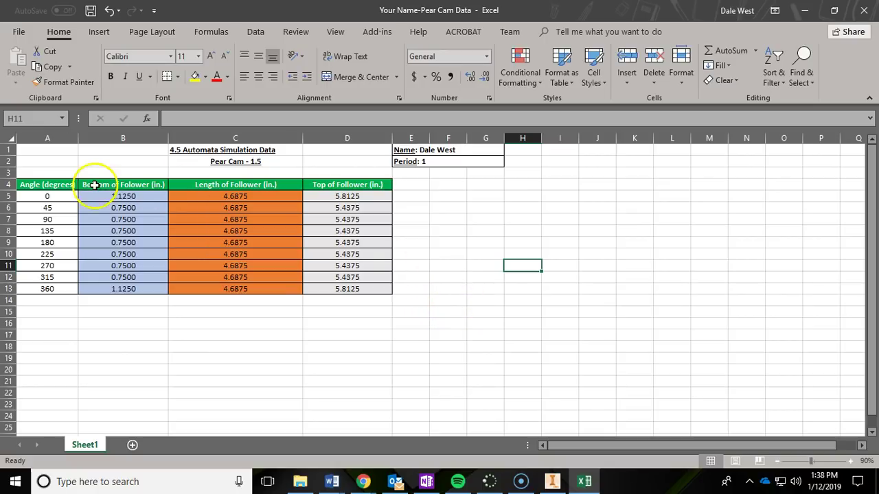
# - Insert a Scatter with Smooth Lines and Markers chart from the data in A4:D13
pyautogui.moveTo(43, 181); pyautogui.dragTo(346, 289)
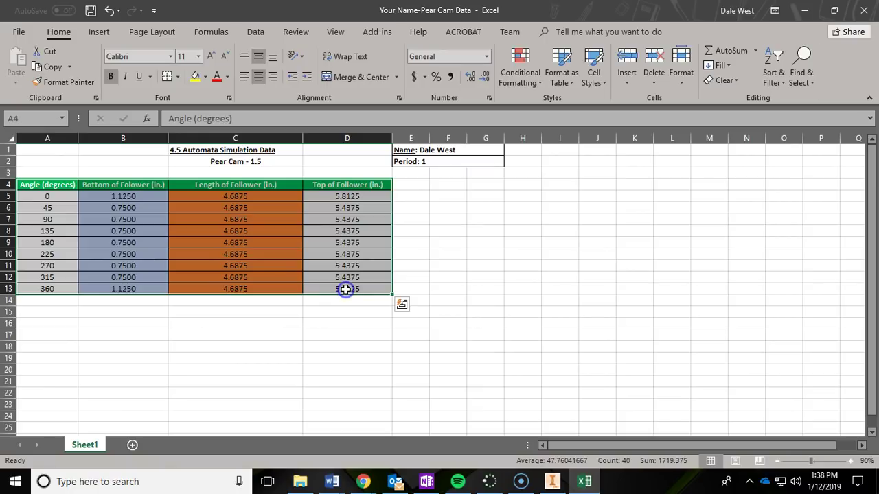
pyautogui.click(98, 34)
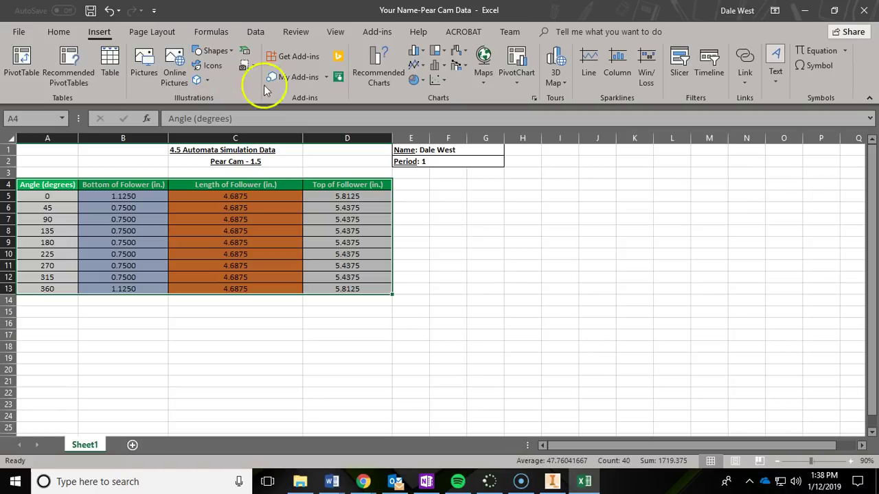
pyautogui.click(444, 80)
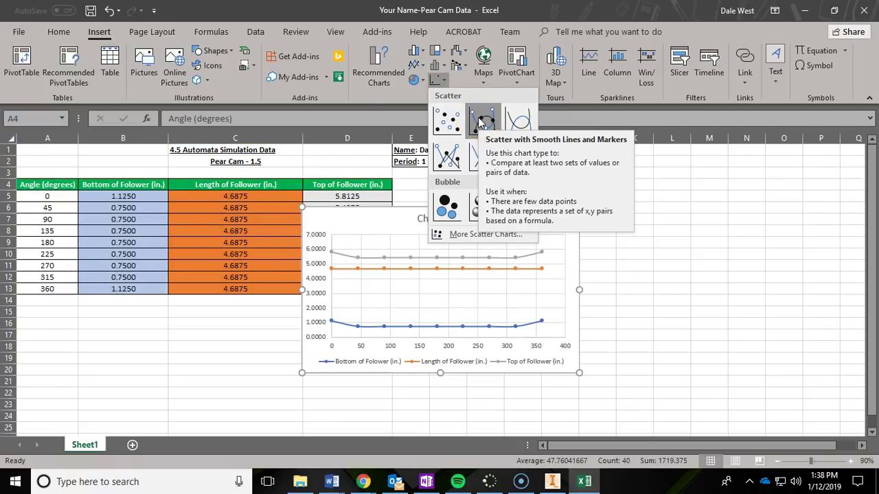
pyautogui.click(481, 122)
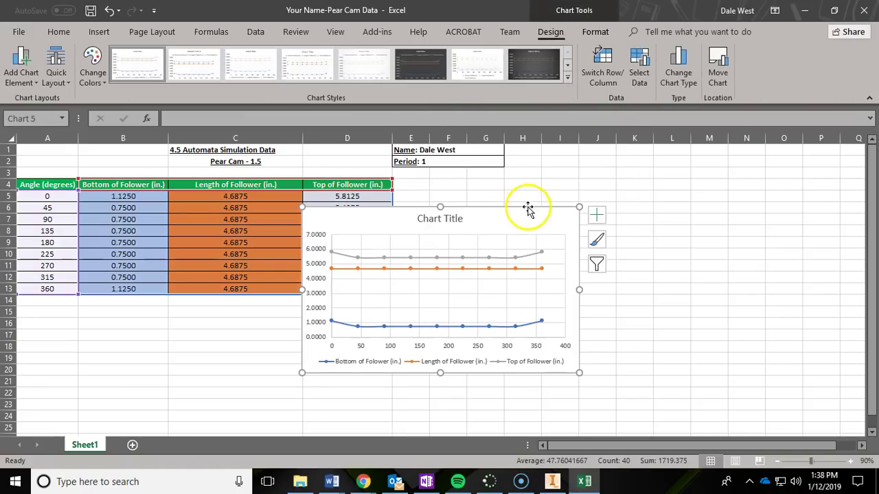
# - Move the chart under the data table, starting around row 14, and enlarge it
pyautogui.moveTo(536, 213); pyautogui.dragTo(254, 311)
pyautogui.scroll(-2, 353, 292)
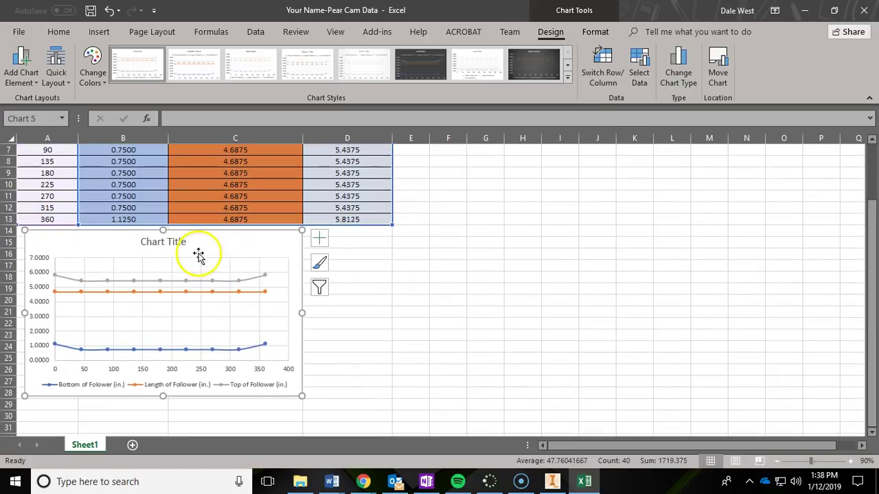
pyautogui.moveTo(168, 253)
pyautogui.mouseDown()
pyautogui.moveTo(177, 258)
pyautogui.moveTo(142, 253)
pyautogui.mouseUp()
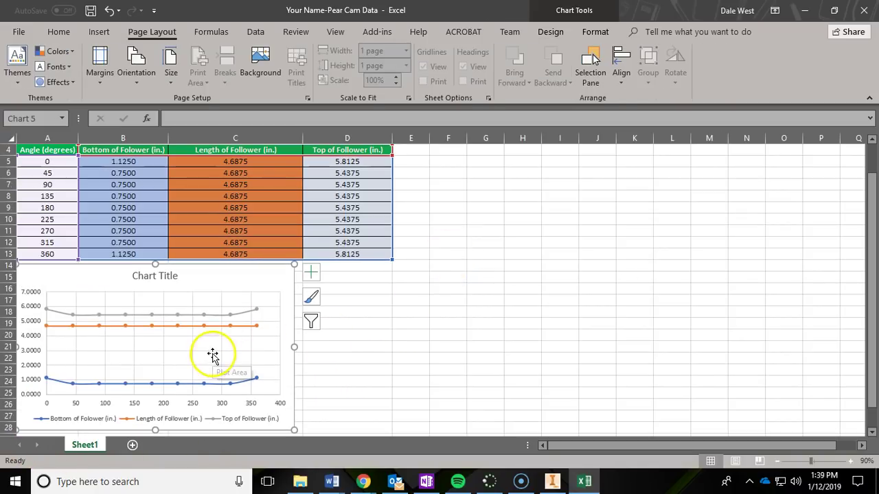
pyautogui.scroll(1, 343, 313)
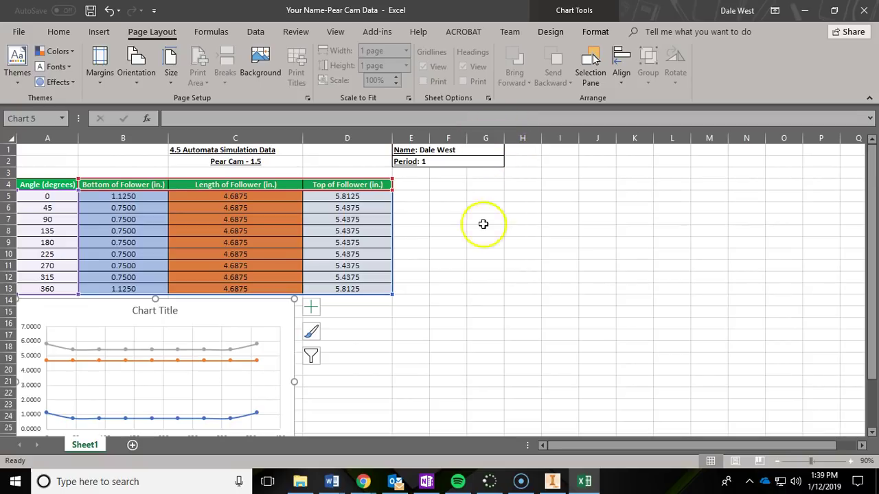
pyautogui.scroll(-3, 480, 332)
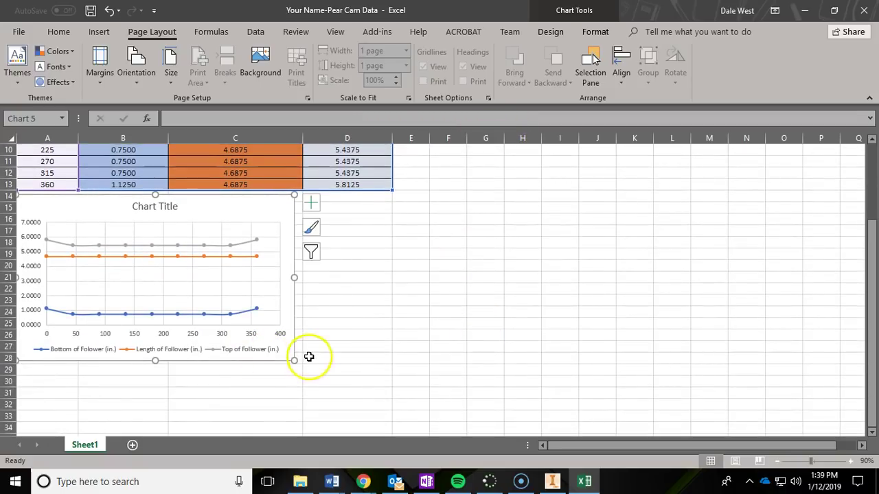
pyautogui.moveTo(293, 359); pyautogui.dragTo(474, 409)
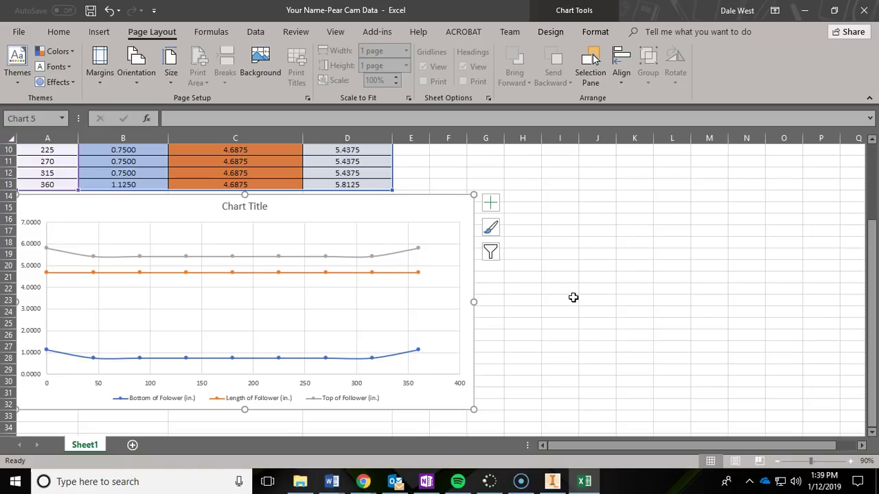
pyautogui.scroll(3, 335, 269)
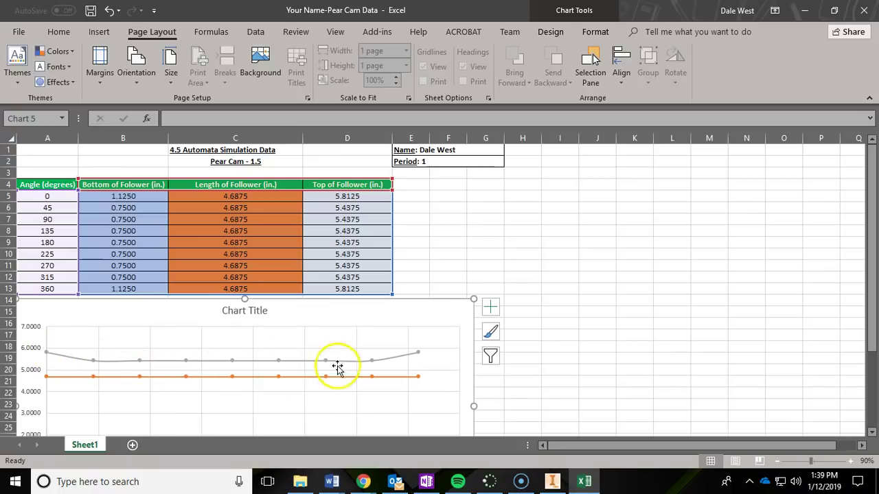
pyautogui.scroll(-2, 362, 251)
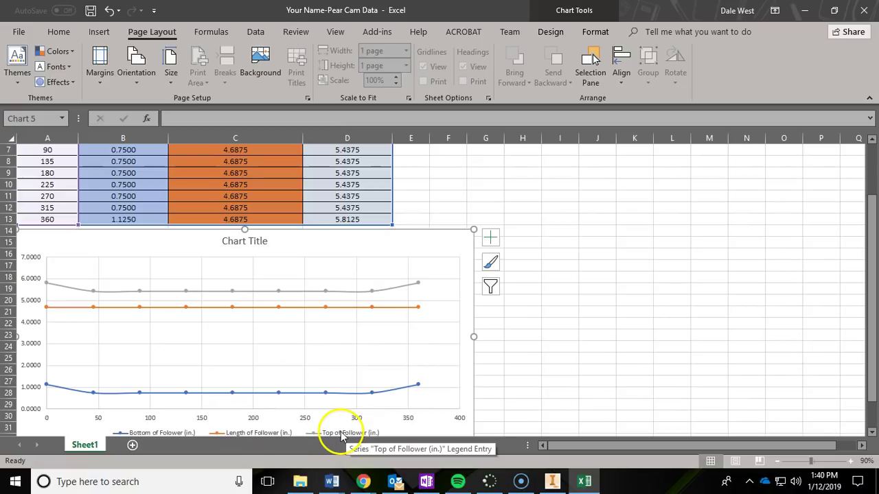
pyautogui.scroll(1, 343, 435)
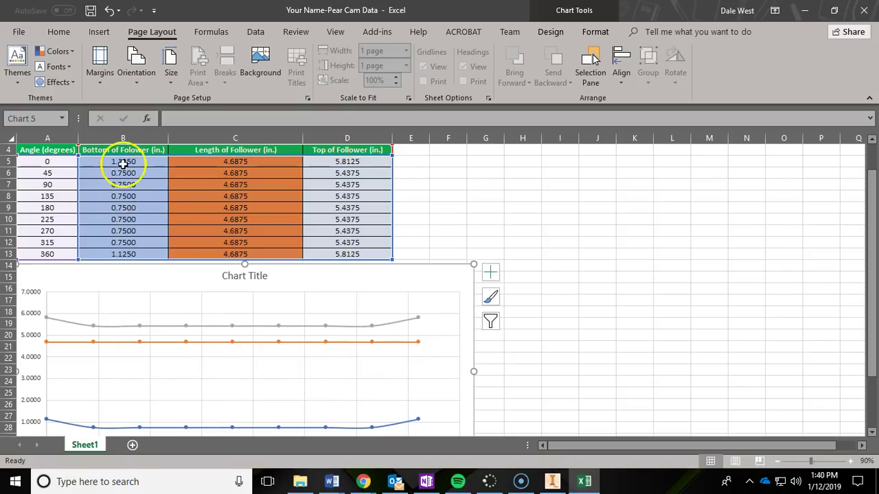
pyautogui.scroll(-1, 99, 377)
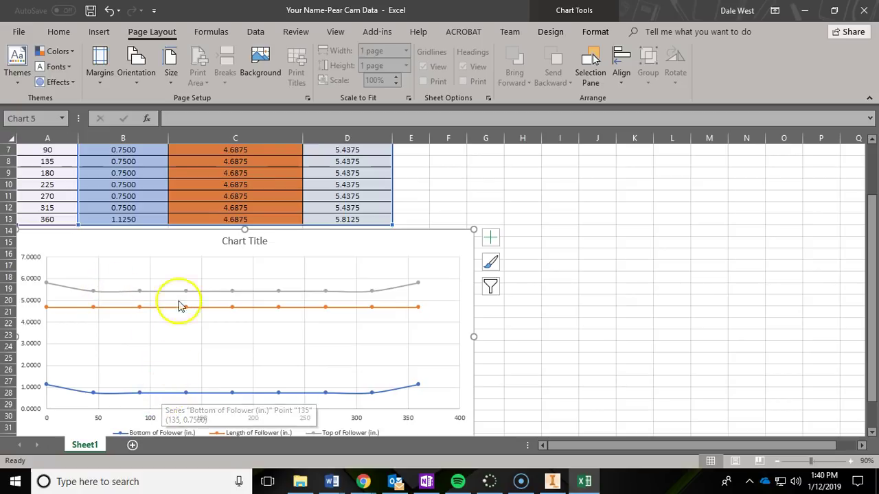
pyautogui.moveTo(172, 294)
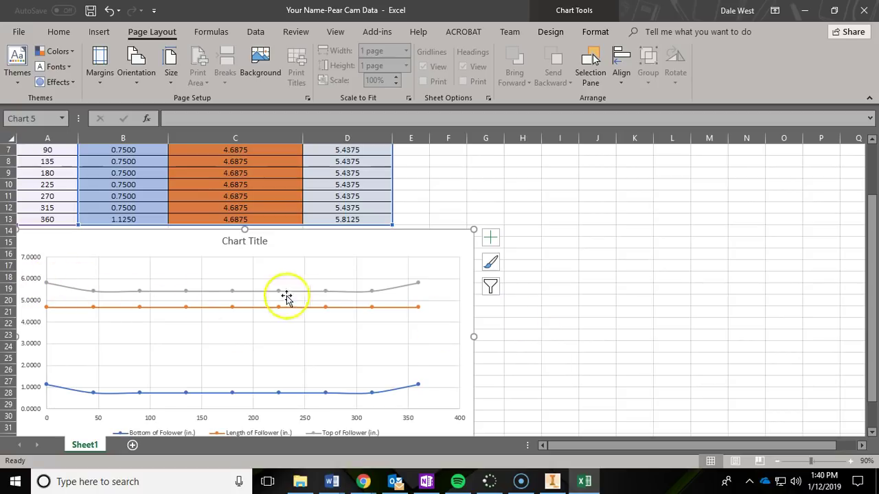
pyautogui.scroll(1, 376, 315)
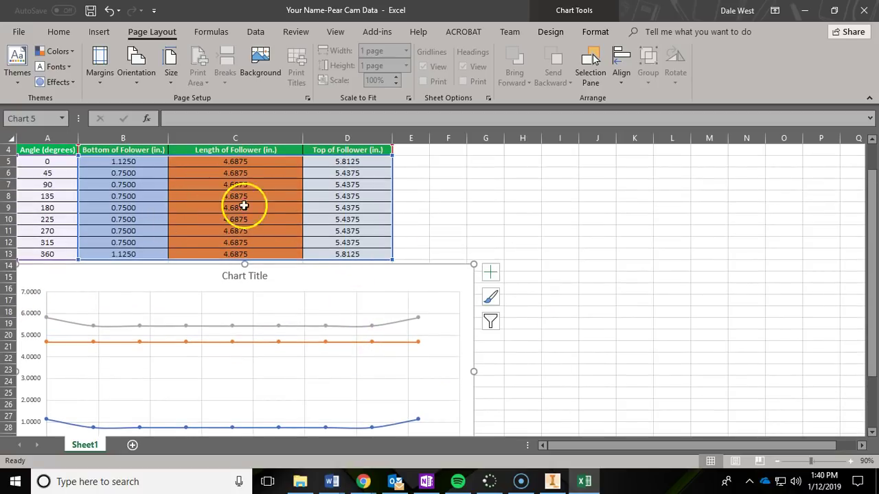
pyautogui.scroll(-1, 294, 369)
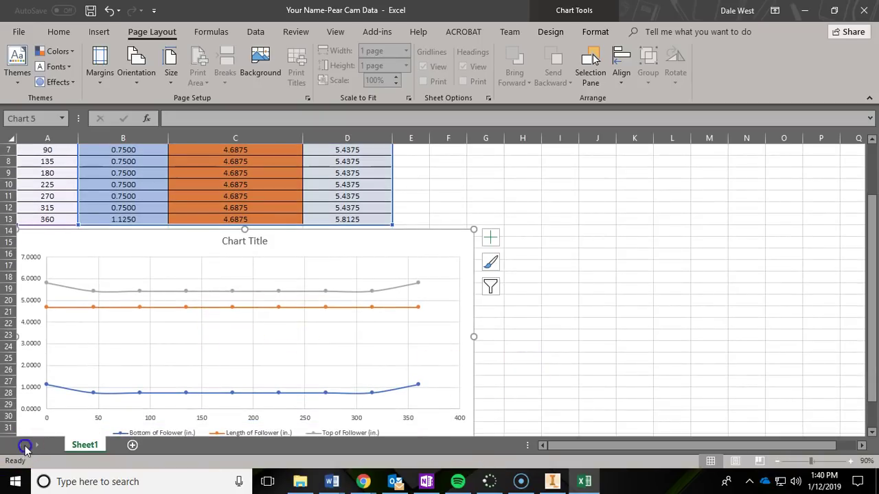
pyautogui.scroll(-1, 612, 254)
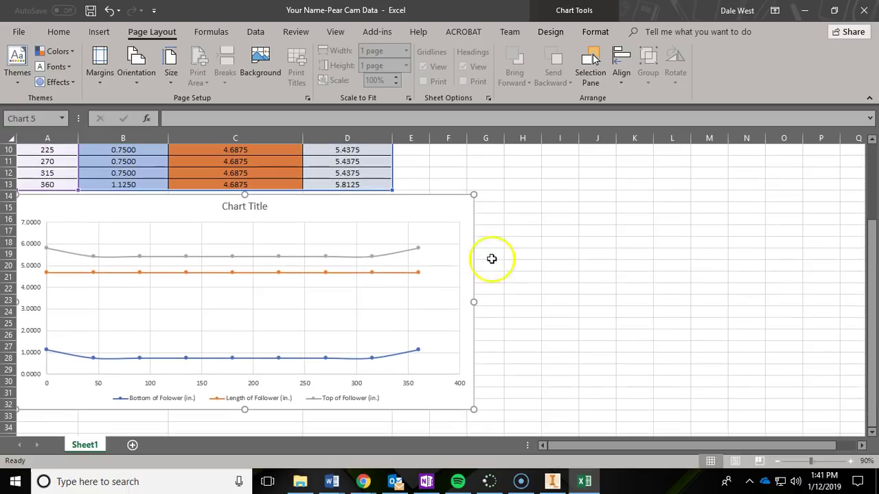
# - Change the chart title to 'Pear Cam Motion Graph' and select the vertical axis
pyautogui.click(236, 206)
pyautogui.doubleClick(235, 207)
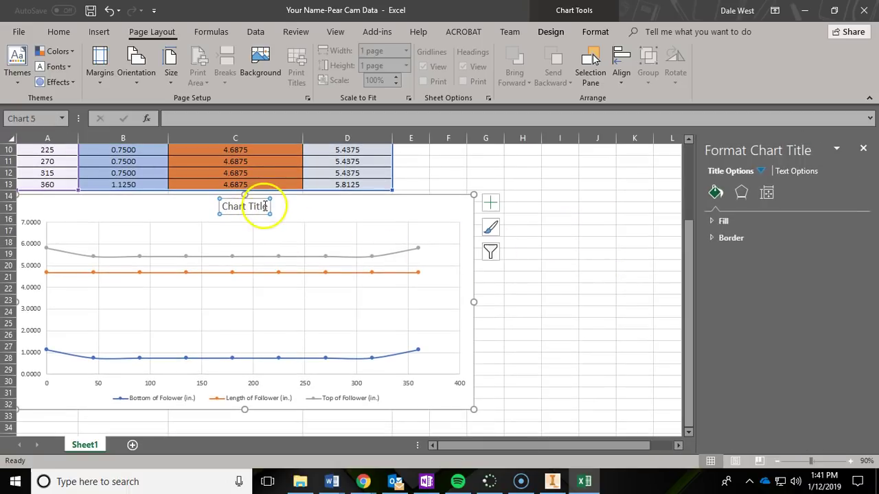
pyautogui.moveTo(264, 206); pyautogui.dragTo(208, 207)
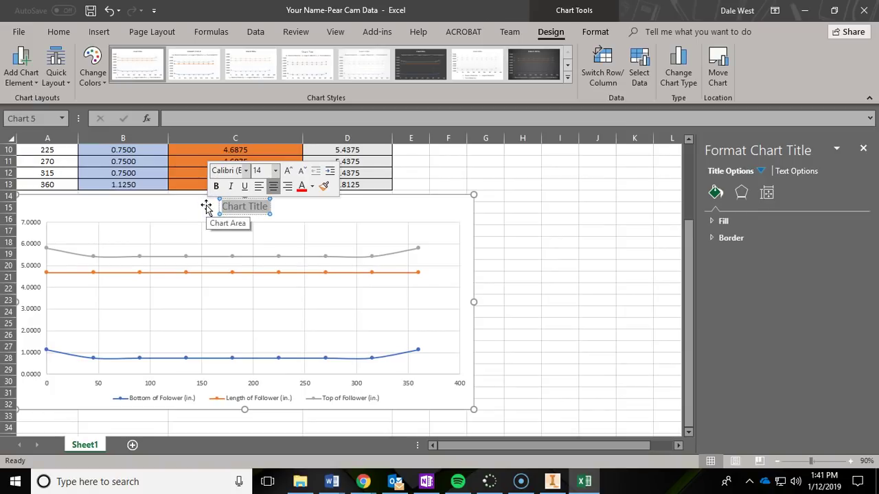
pyautogui.write('Pear Cam Motion')
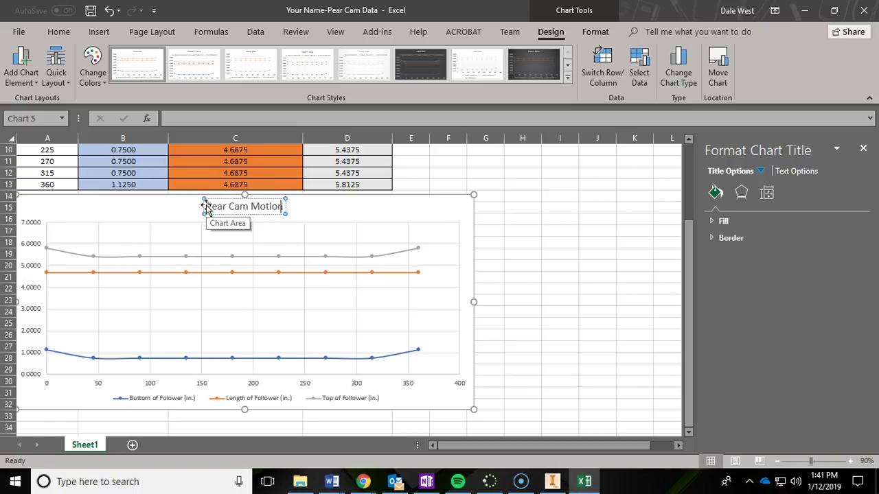
pyautogui.write(' Graph')
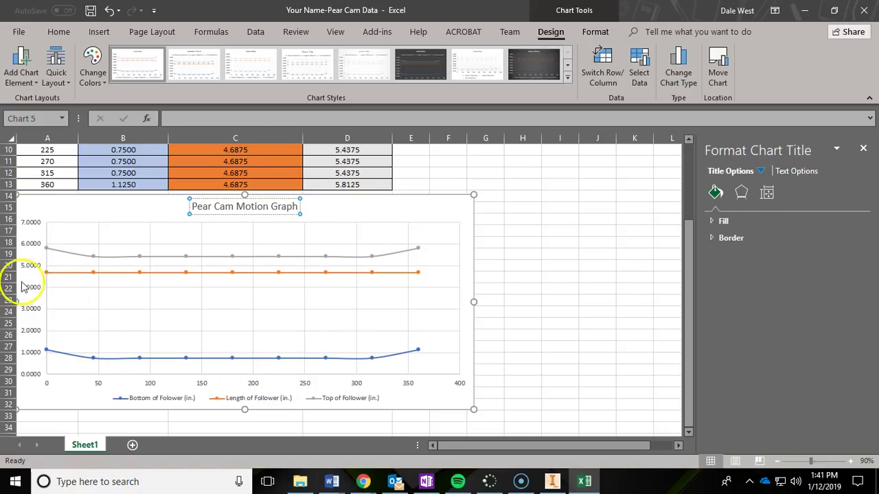
pyautogui.click(29, 316)
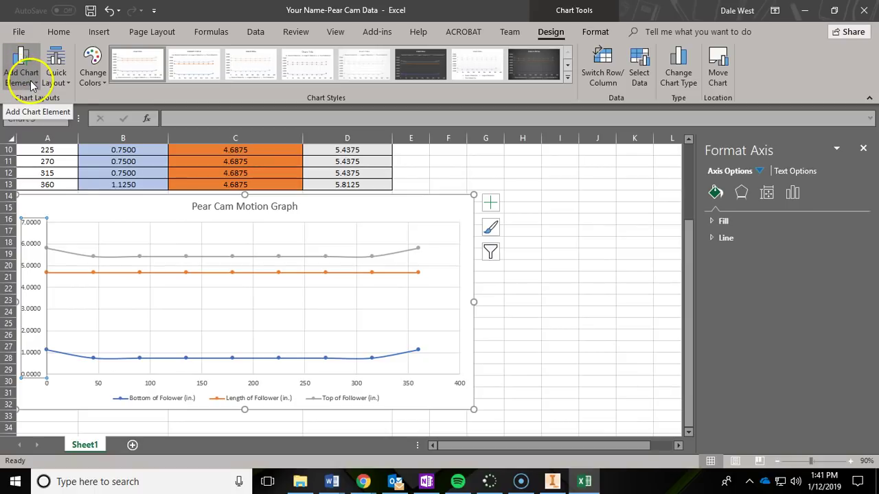
# - Add Primary Horizontal and Primary Vertical axis titles through Add Chart Element > Axis Titles
pyautogui.click(30, 83)
pyautogui.click(57, 118)
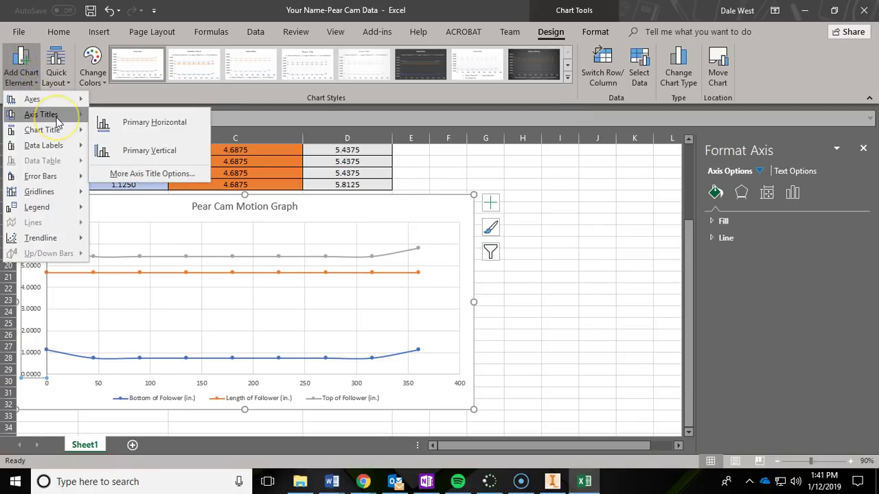
pyautogui.click(128, 127)
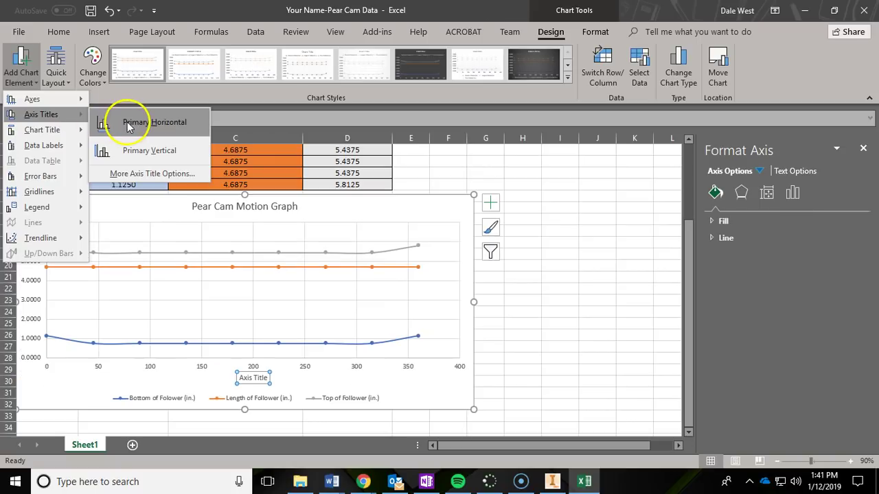
pyautogui.click(24, 80)
pyautogui.moveTo(50, 114)
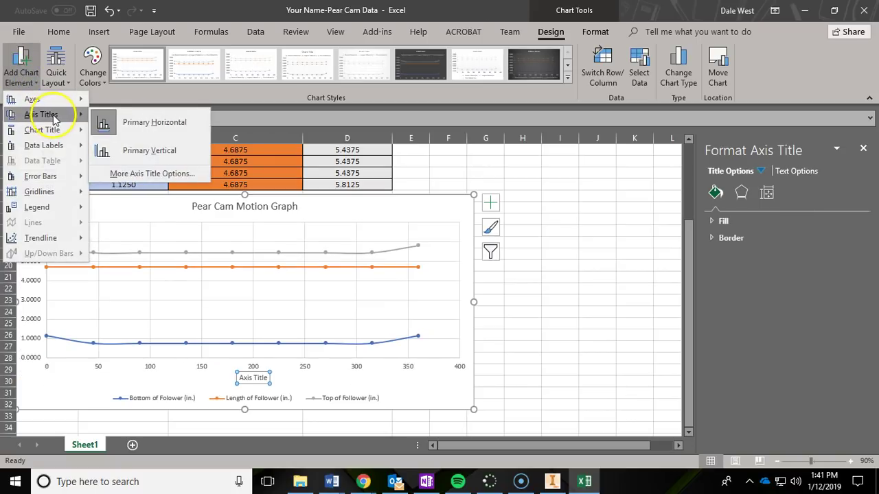
pyautogui.click(139, 152)
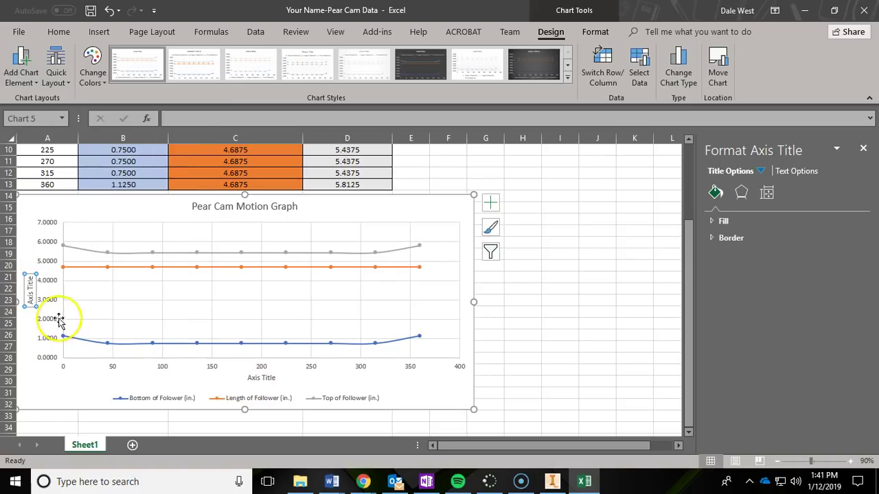
# - Label the vertical axis 'Height (in.)'
pyautogui.click(28, 291)
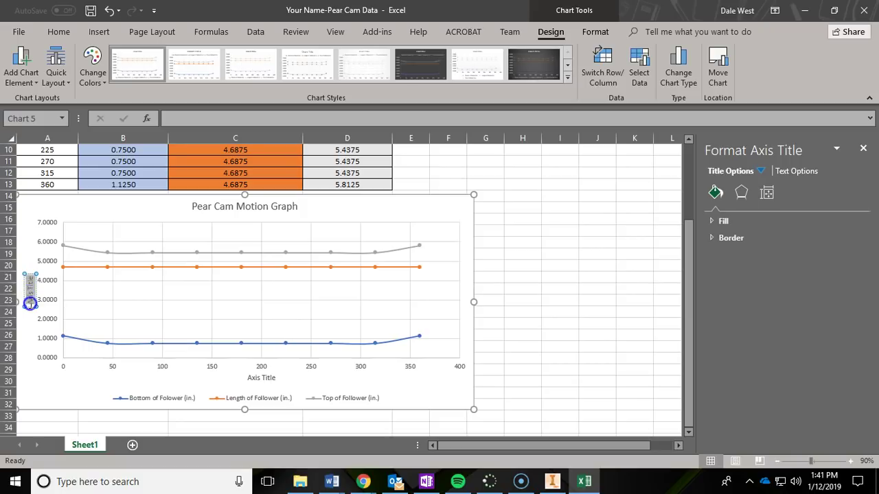
pyautogui.doubleClick(30, 304)
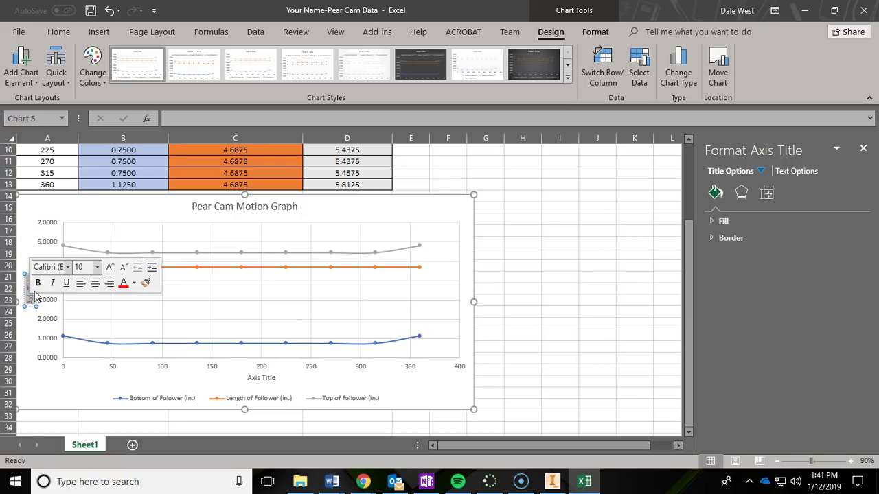
pyautogui.press('BackSpace')
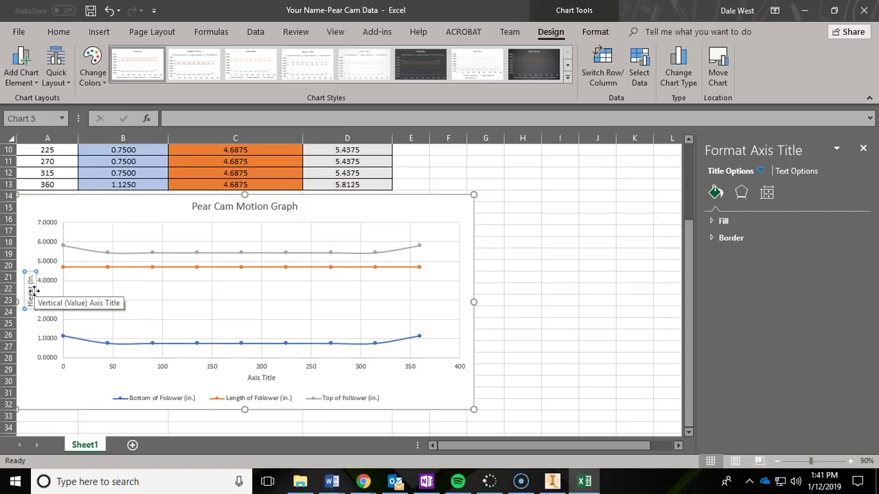
pyautogui.click(60, 321)
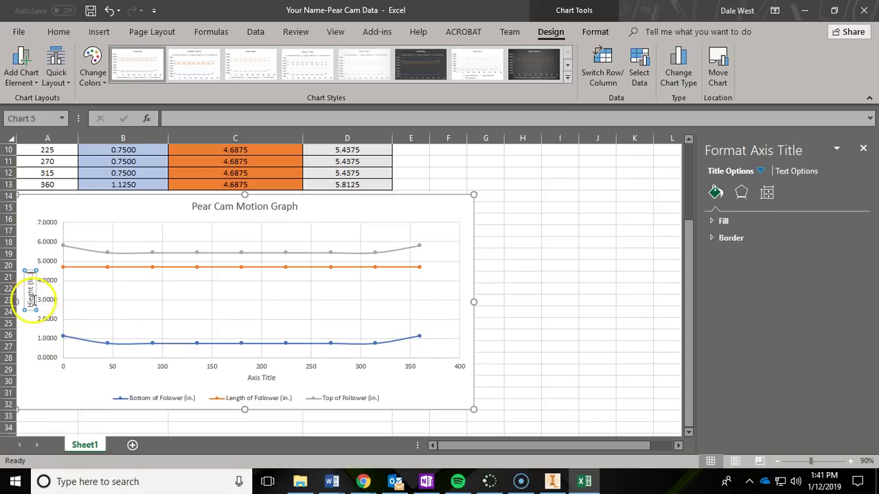
pyautogui.click(31, 298)
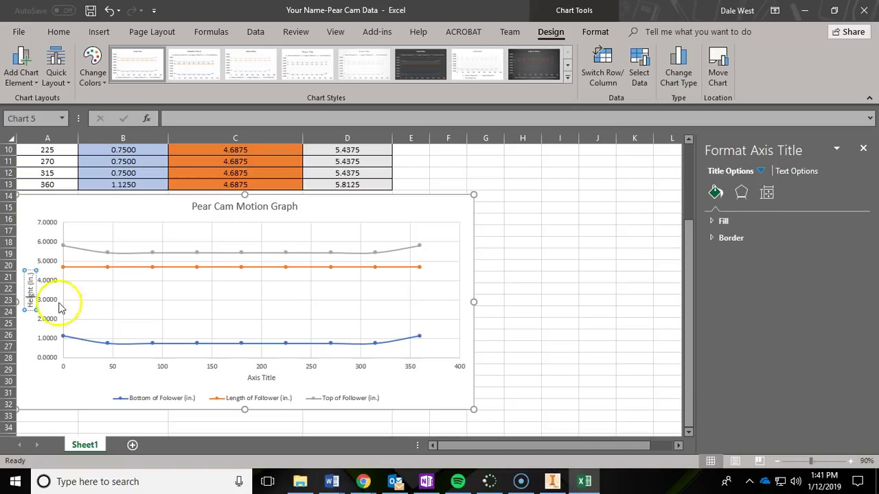
pyautogui.click(31, 347)
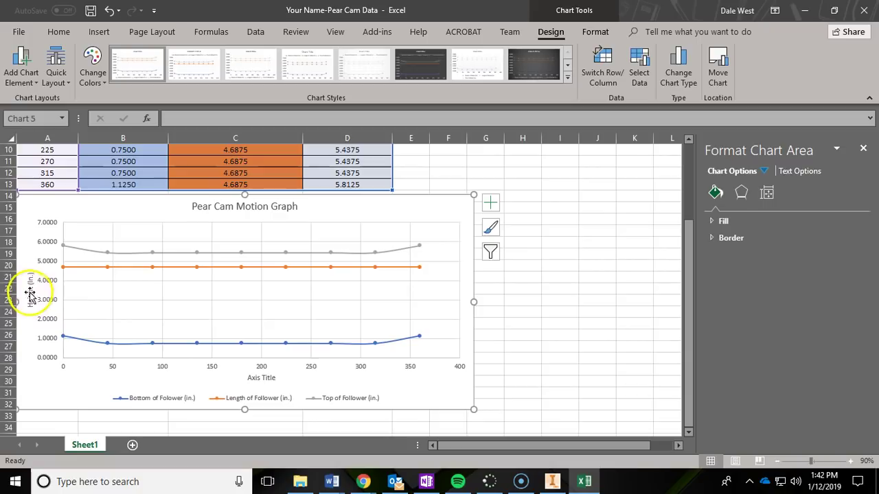
# - Label the horizontal axis 'Angle of Rotation (degrees)'
pyautogui.click(267, 382)
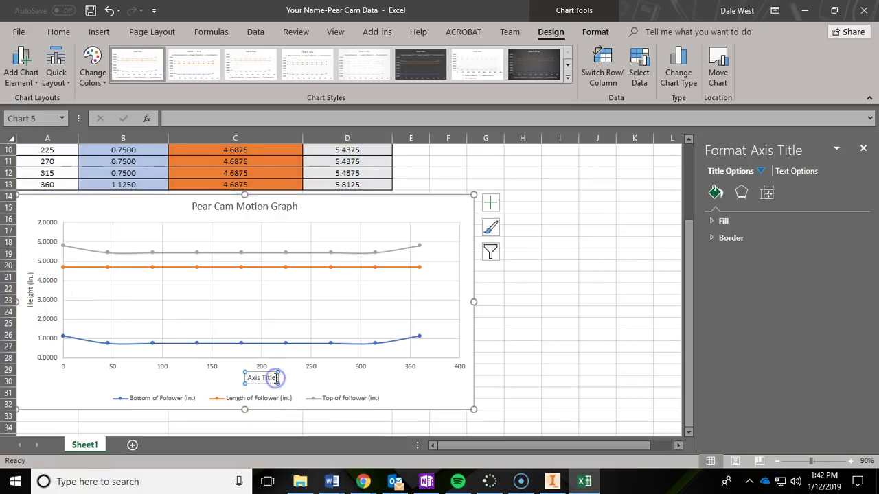
pyautogui.moveTo(276, 378); pyautogui.dragTo(235, 375)
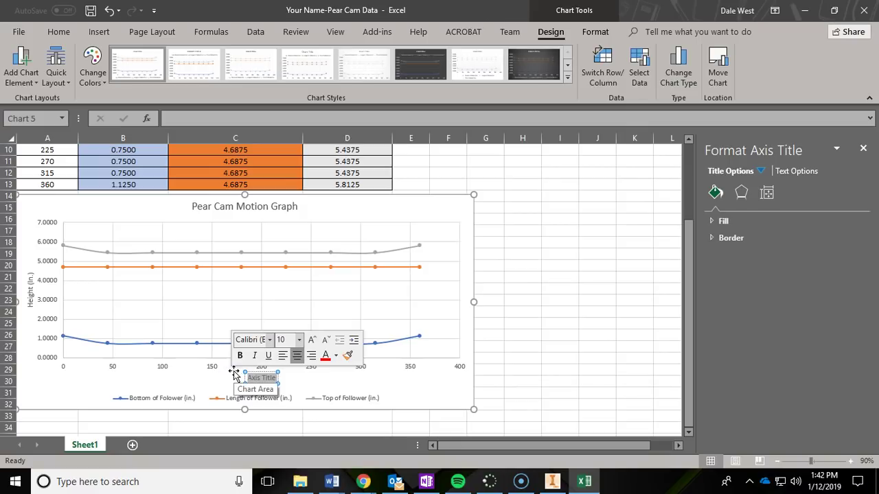
pyautogui.write('Angle of Rotation (degrees')
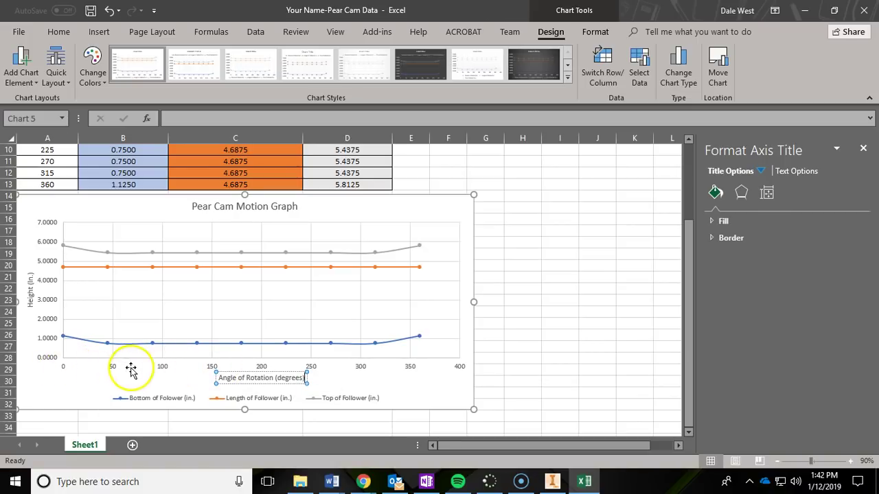
# - Give the horizontal axis a major unit of 45 and a maximum bound of 360
pyautogui.click(411, 368)
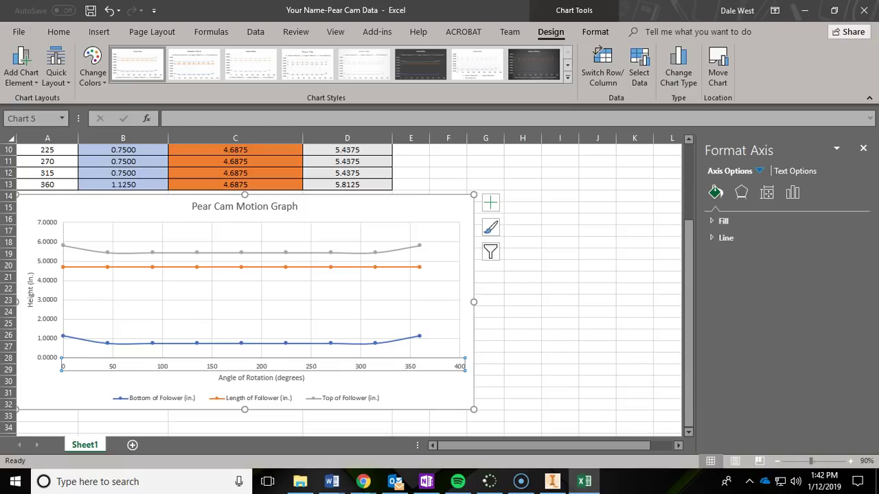
pyautogui.click(793, 194)
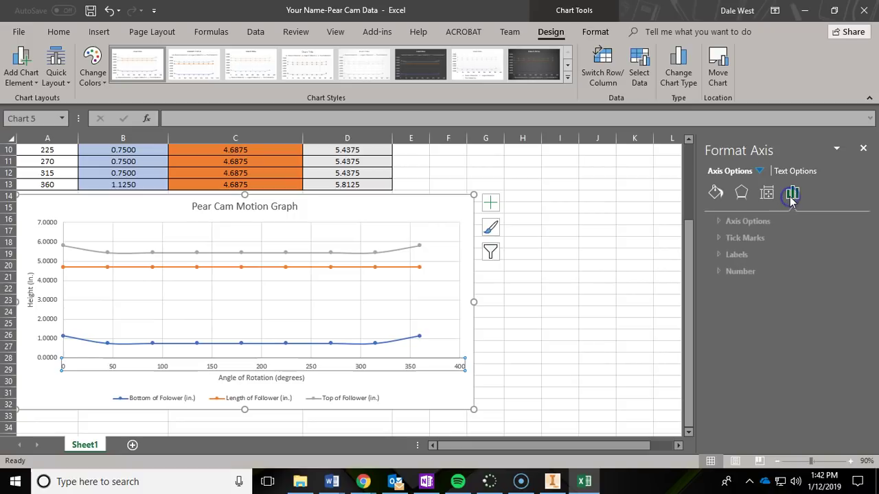
pyautogui.click(713, 220)
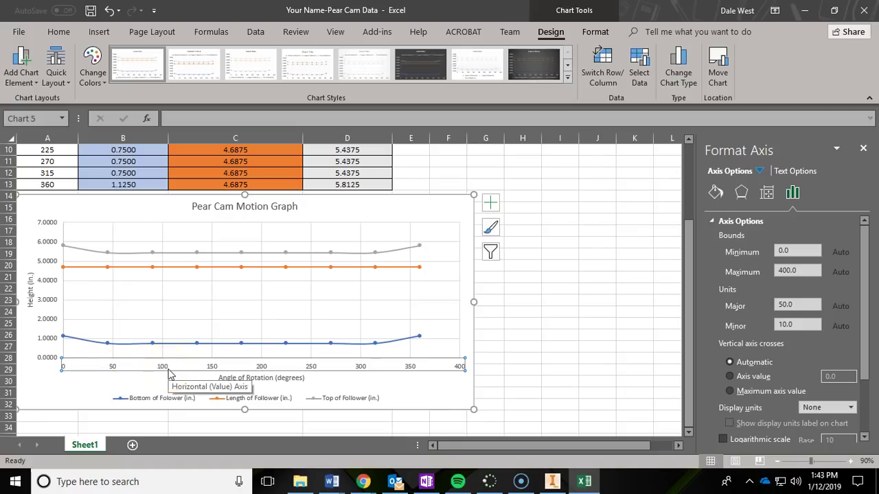
pyautogui.moveTo(169, 374); pyautogui.dragTo(151, 371)
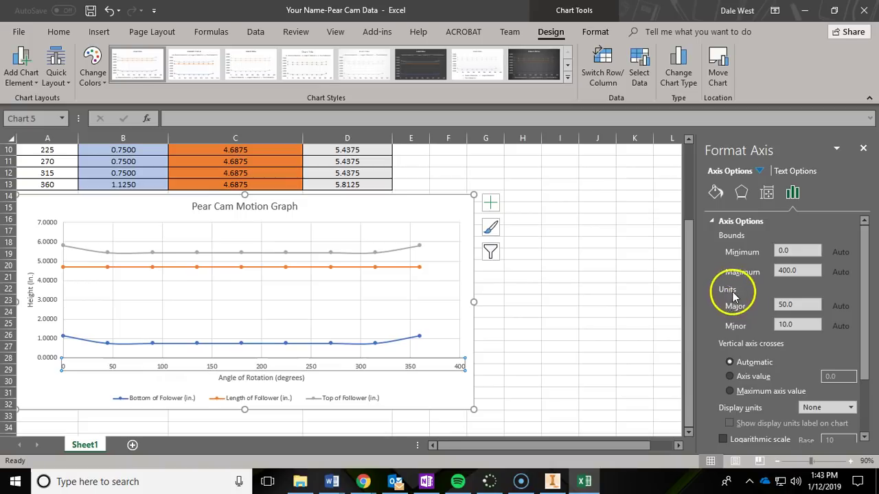
pyautogui.click(781, 306)
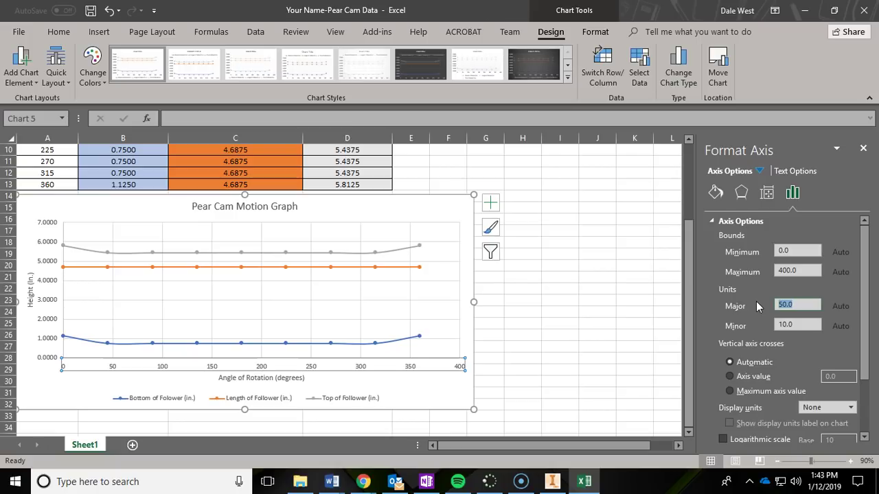
pyautogui.write('45')
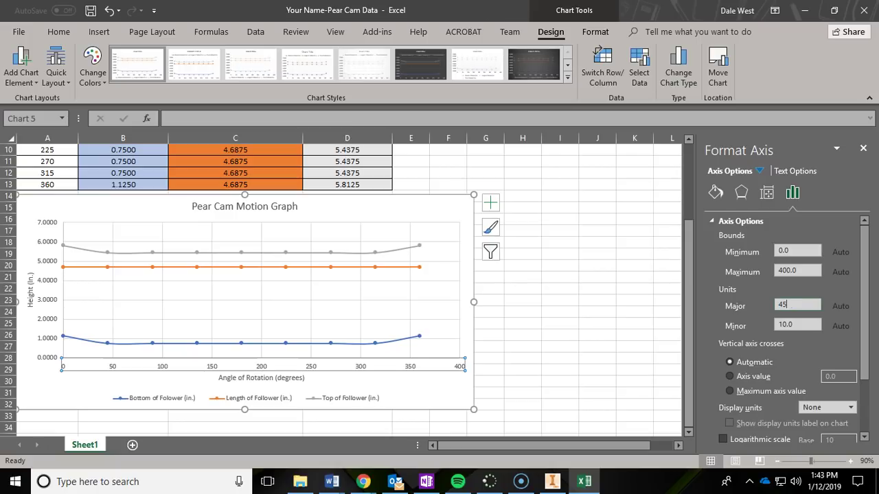
pyautogui.click(794, 303)
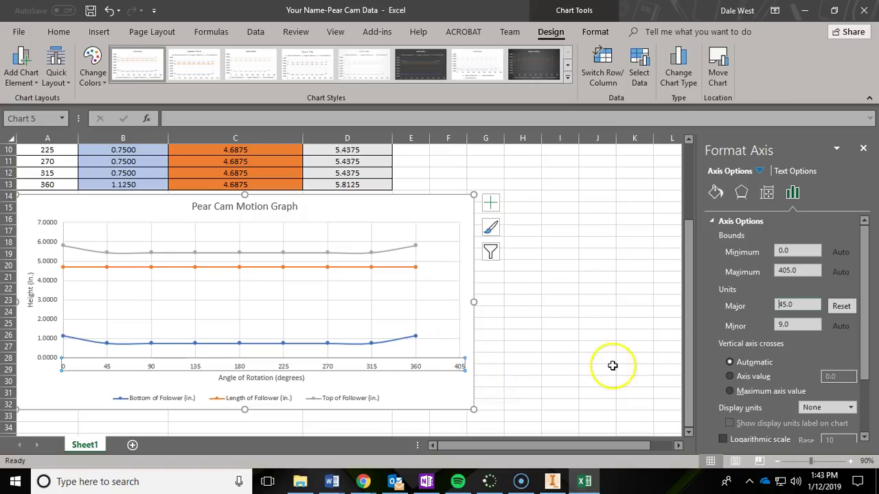
pyautogui.doubleClick(782, 271)
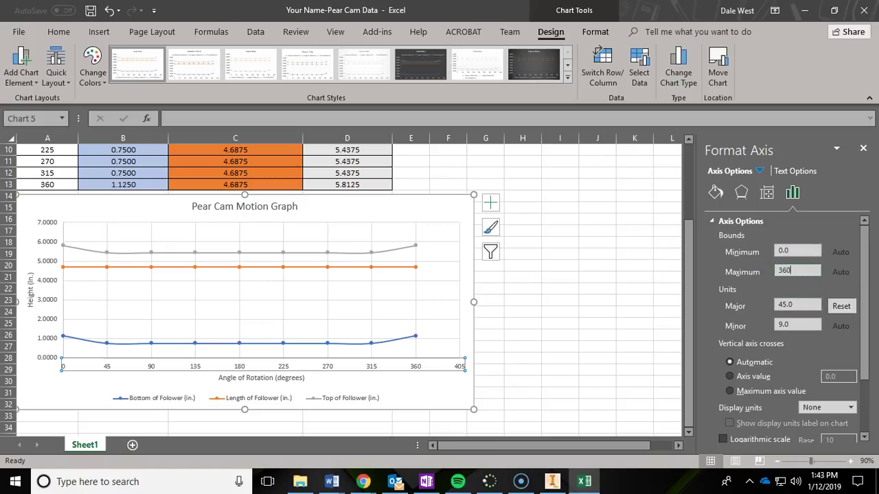
pyautogui.press('Return')
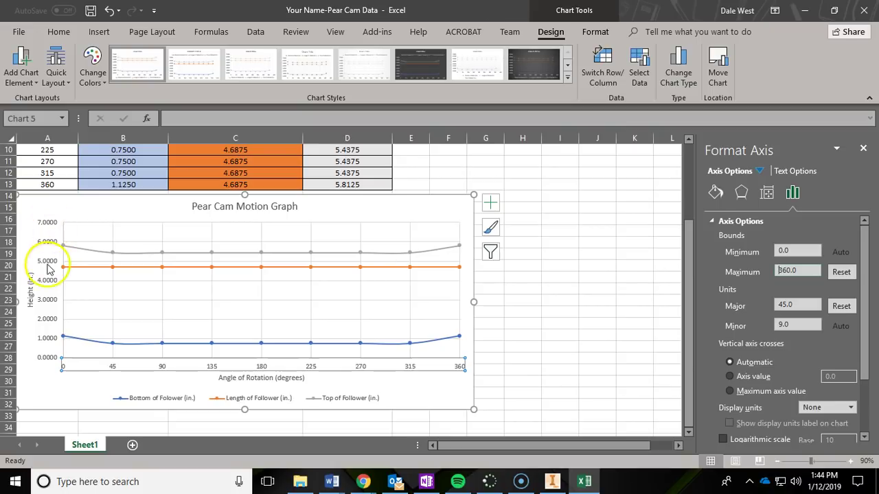
# - Set the vertical axis minimum bound to 0.75
pyautogui.click(48, 226)
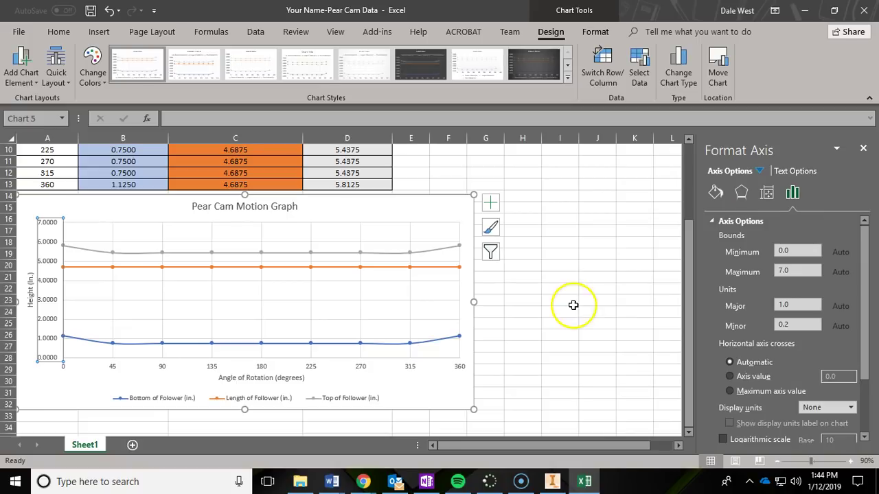
pyautogui.scroll(3, 570, 314)
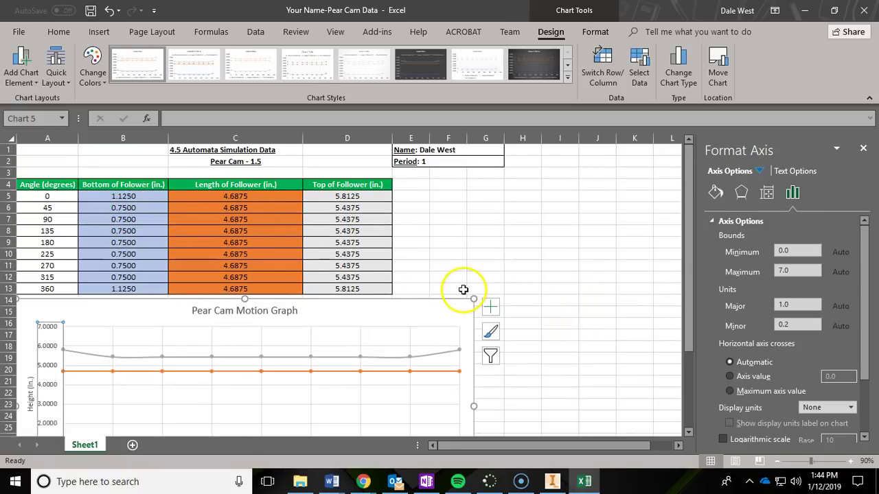
pyautogui.scroll(-1, 464, 293)
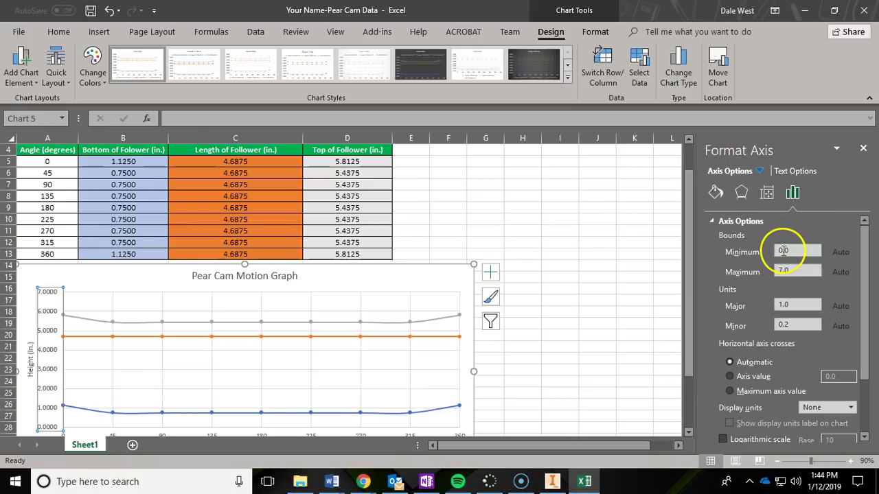
pyautogui.scroll(1, 357, 233)
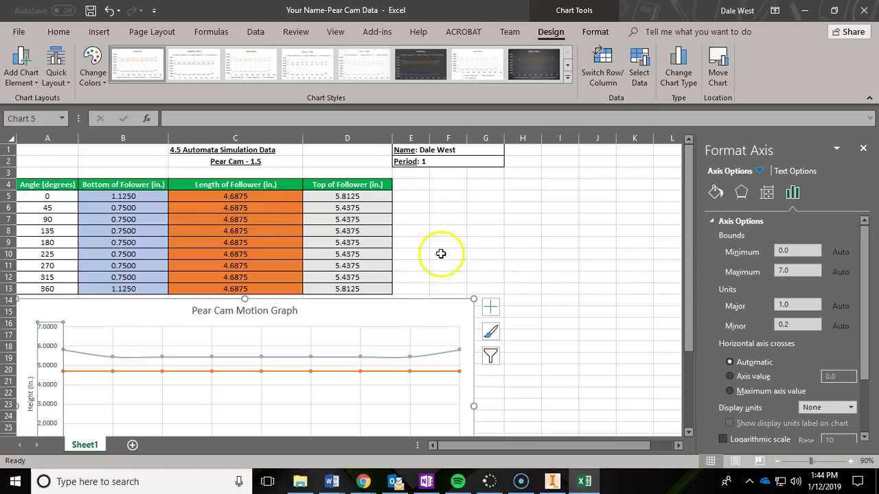
pyautogui.scroll(-1, 162, 246)
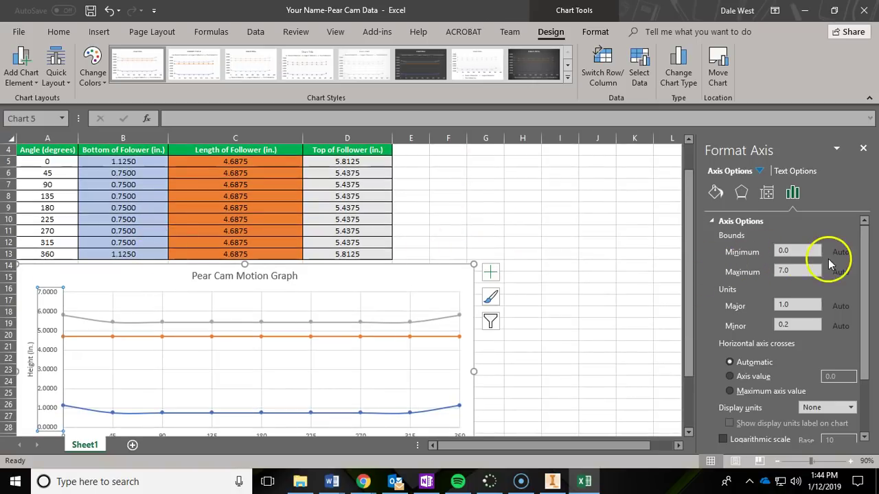
pyautogui.click(790, 251)
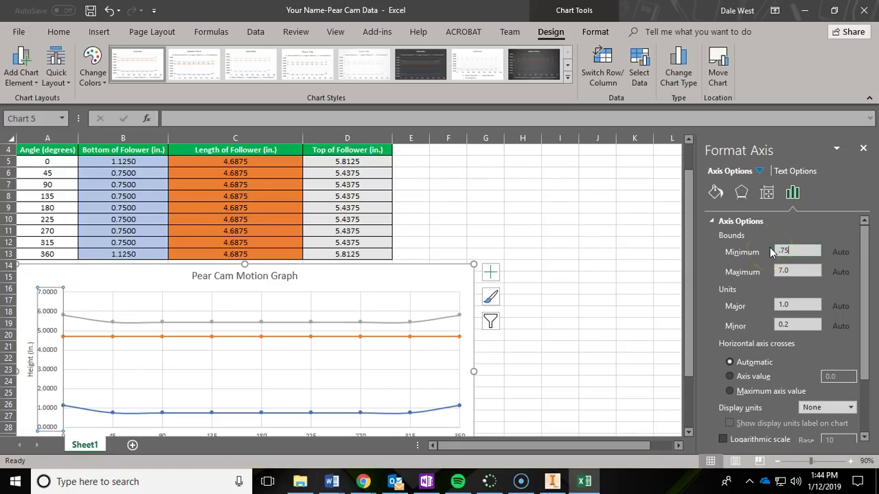
pyautogui.press('Return')
# - Set the vertical axis maximum bound to 5.8125 and close the Format Axis pane
pyautogui.click(802, 272)
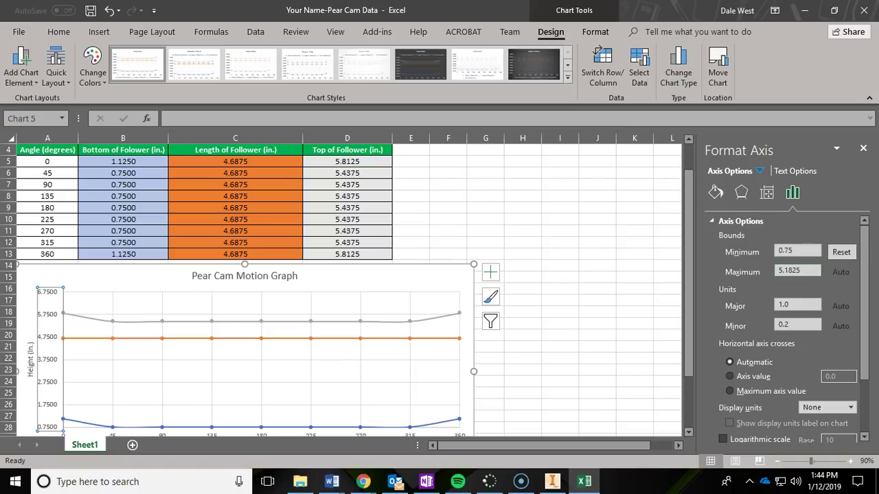
pyautogui.press('Return')
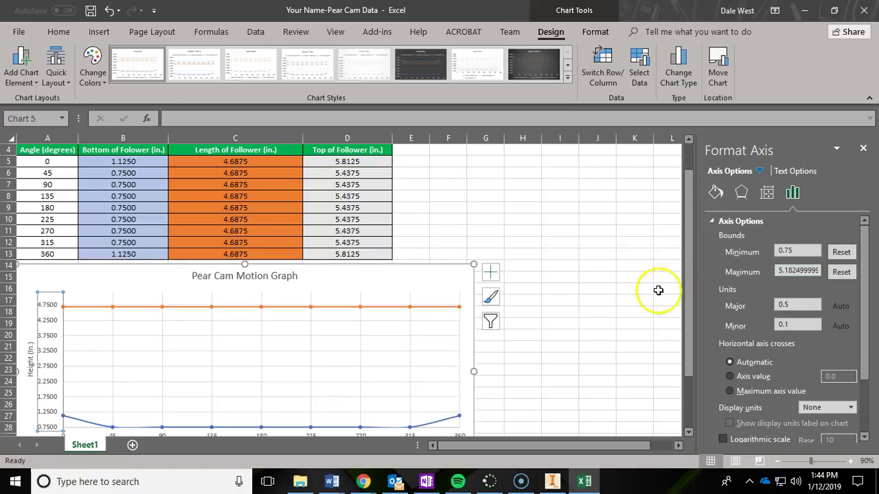
pyautogui.scroll(-3, 610, 306)
pyautogui.scroll(3, 613, 310)
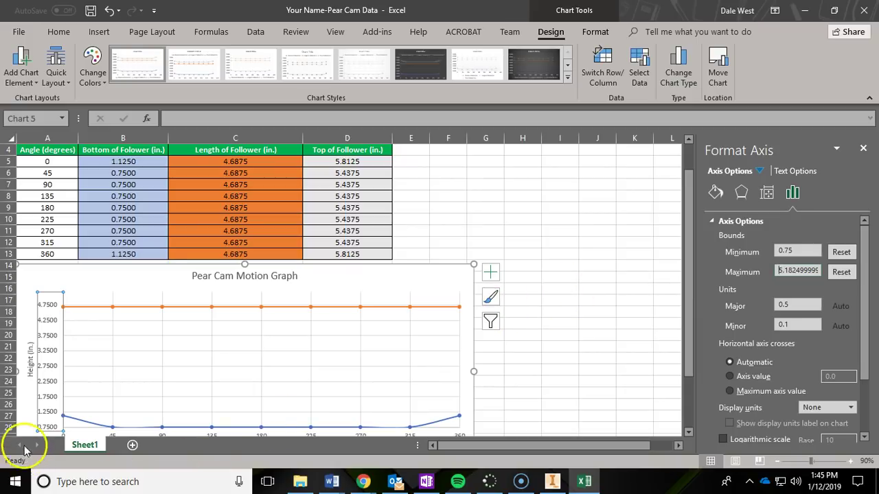
pyautogui.scroll(1, 641, 274)
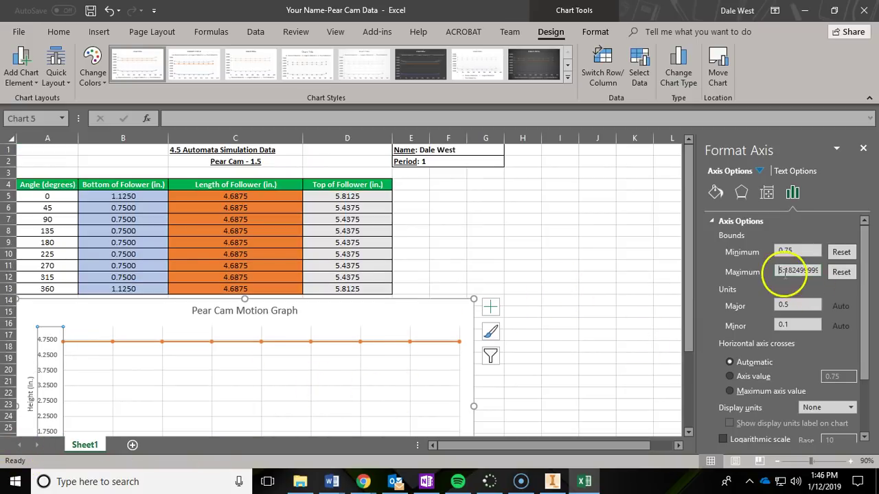
pyautogui.doubleClick(781, 272)
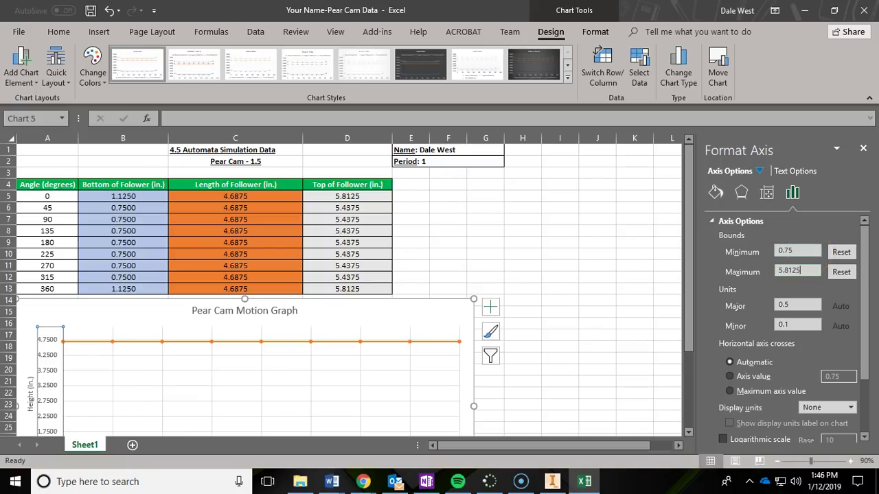
pyautogui.write('5.8125')
pyautogui.press('Return')
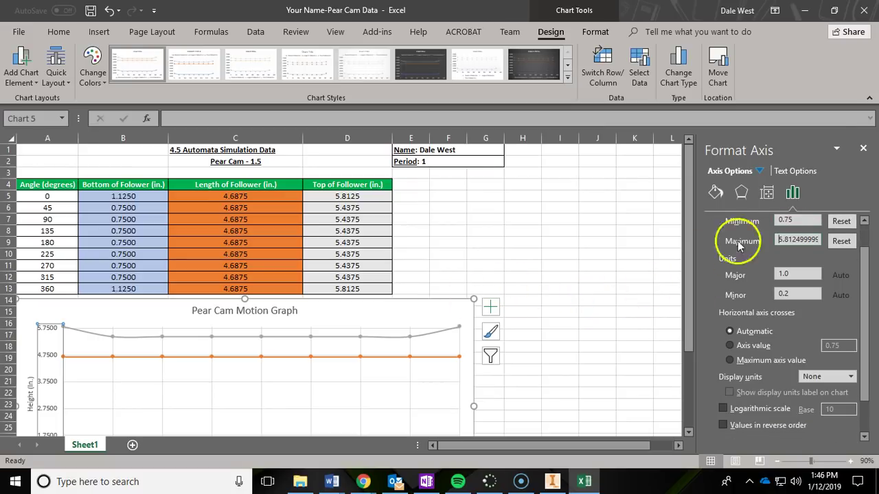
pyautogui.click(862, 148)
pyautogui.moveTo(869, 206); pyautogui.dragTo(869, 217)
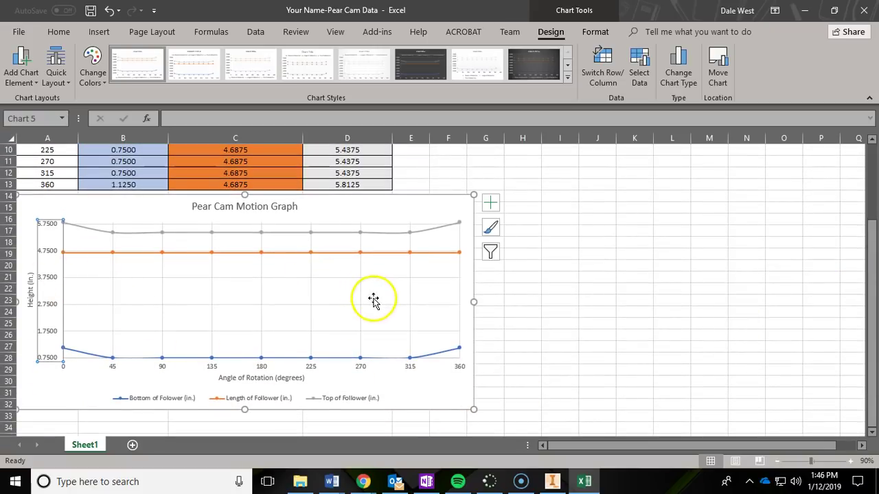
# - Deselect the chart and print the whole sheet, table and chart, on one landscape Letter page
pyautogui.scroll(3, 372, 296)
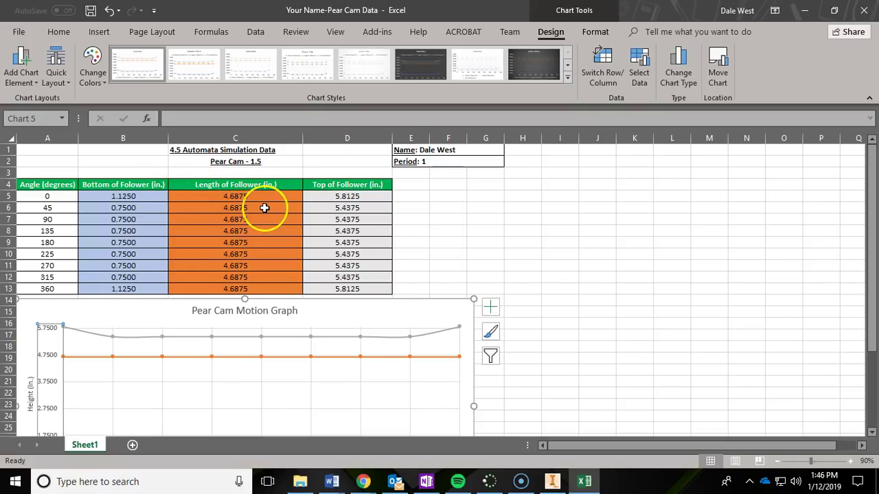
pyautogui.hotkey('ctrl', 'p')
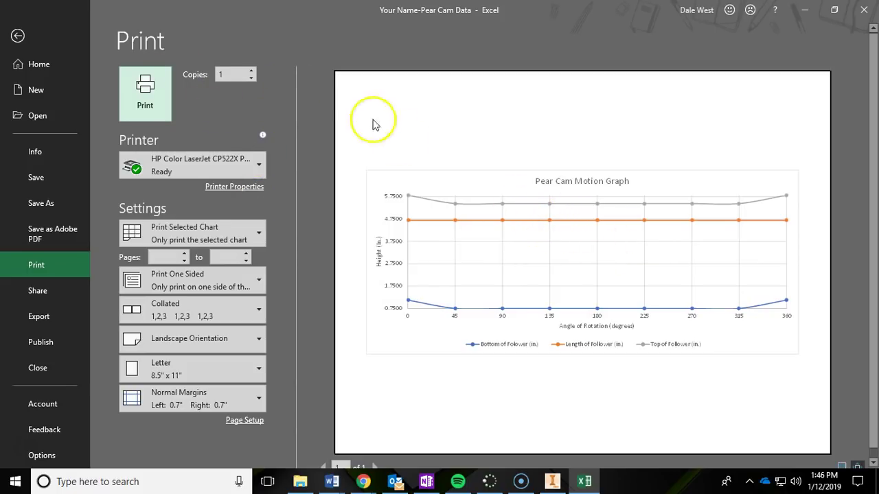
pyautogui.click(19, 36)
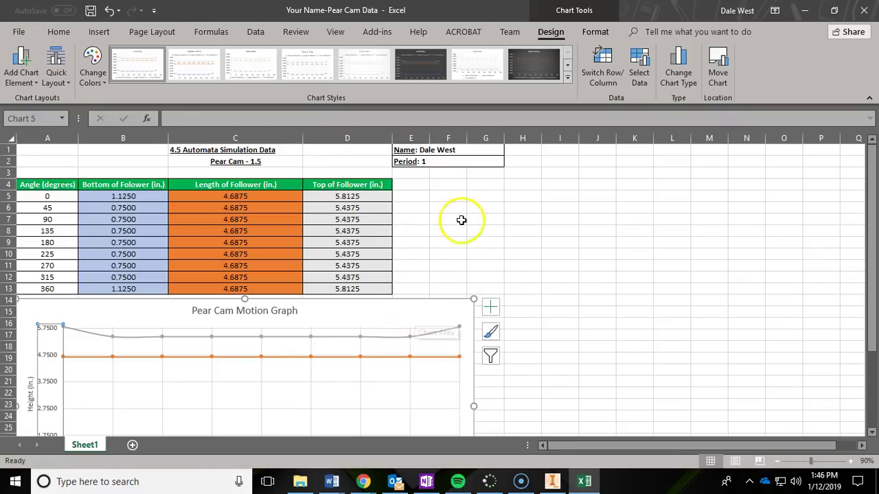
pyautogui.click(449, 212)
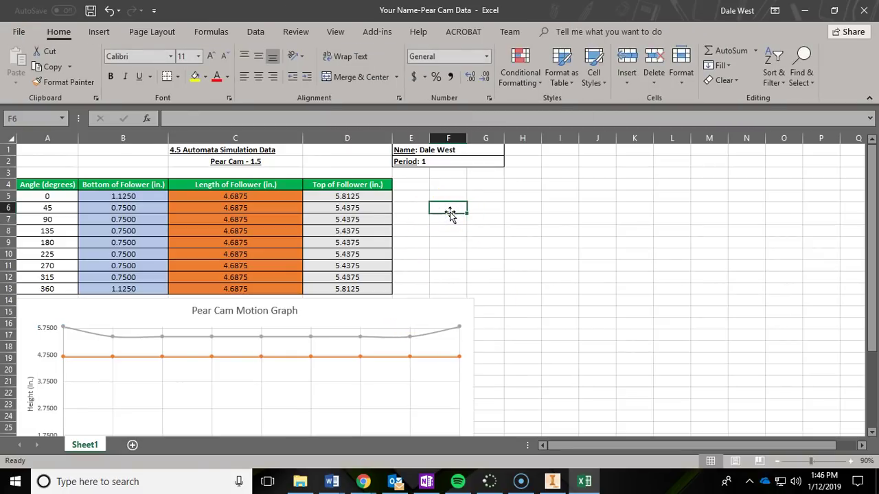
pyautogui.hotkey('ctrl', 'p')
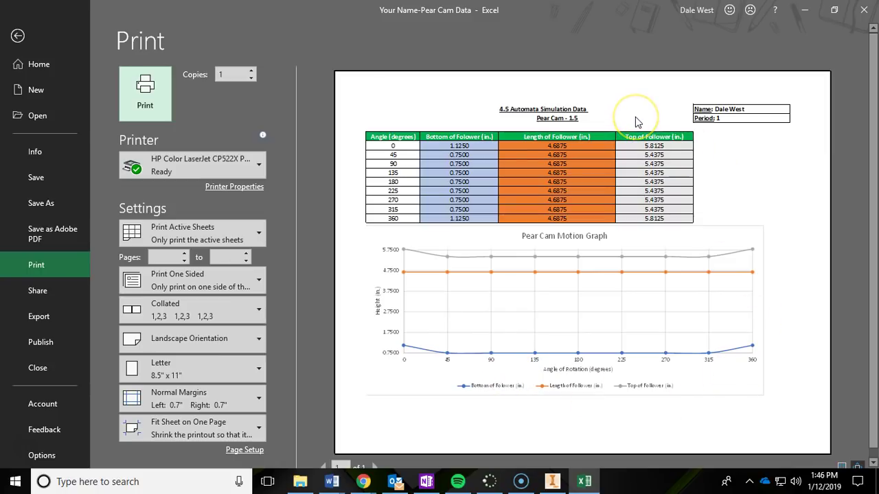
pyautogui.click(144, 102)
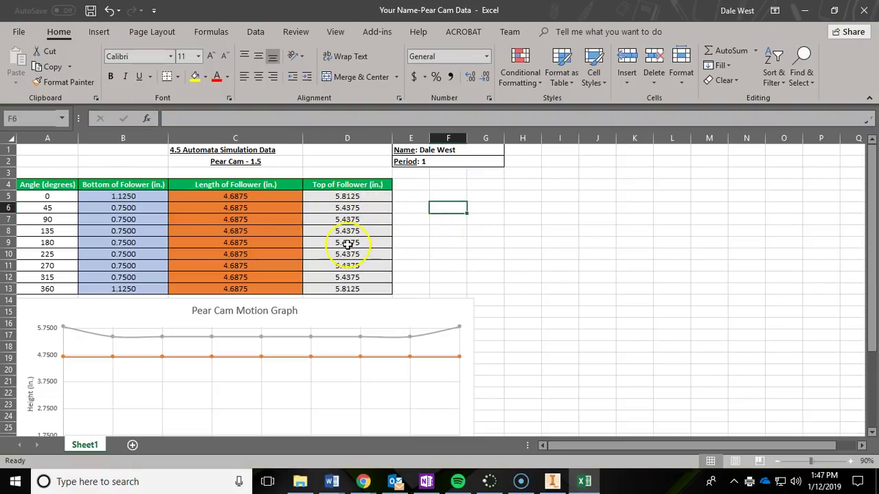
pyautogui.hotkey('ctrl', 'p')
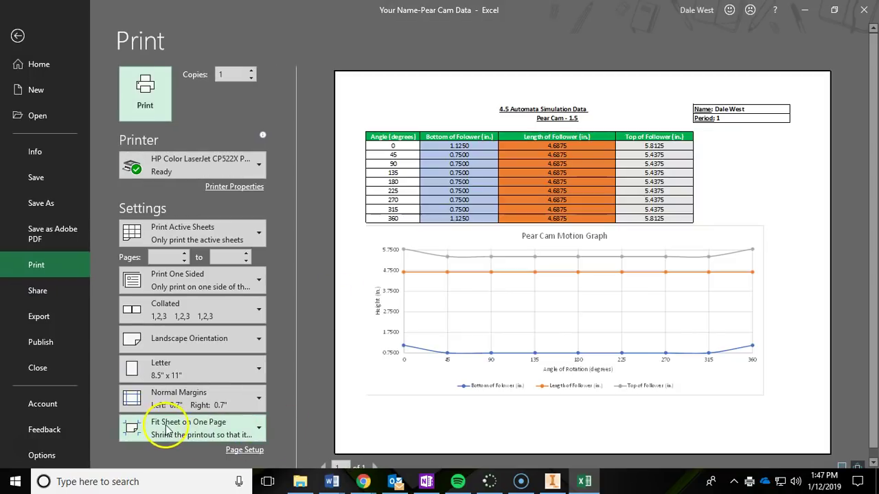
pyautogui.click(259, 428)
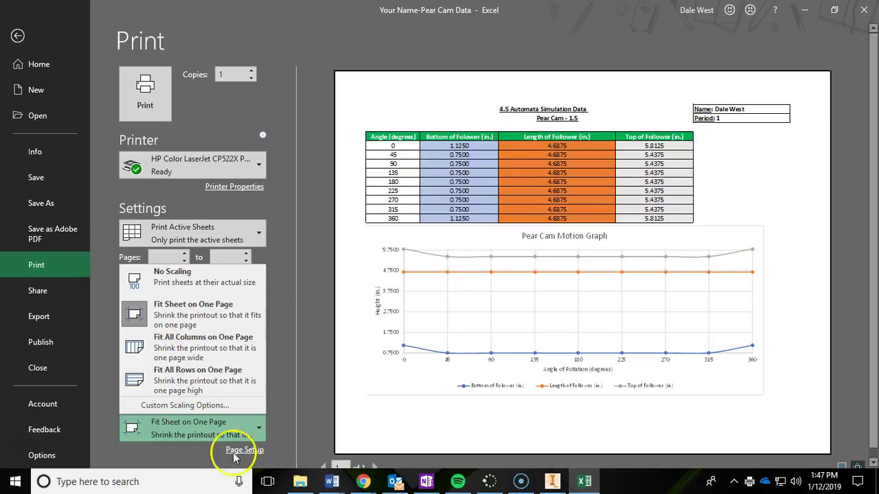
pyautogui.click(197, 455)
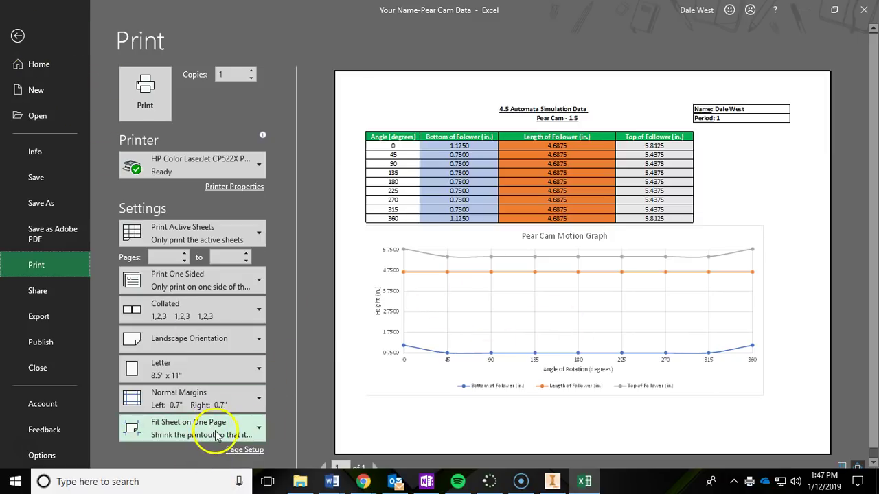
pyautogui.click(16, 36)
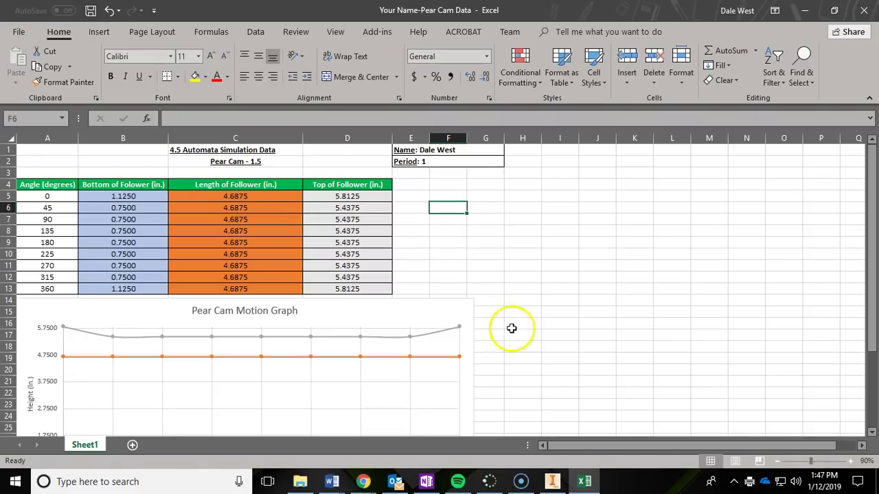